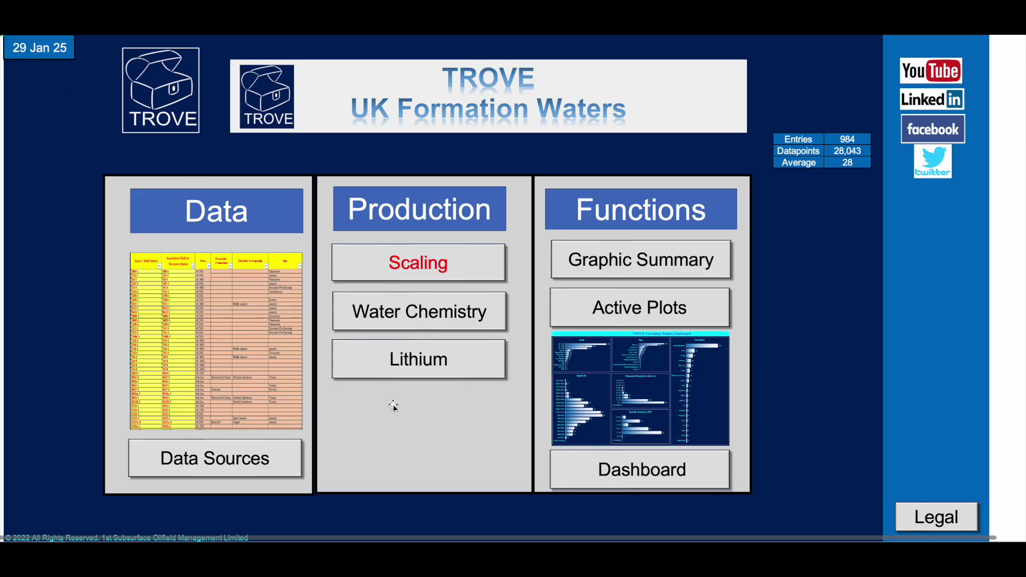
Step: Open the TROVE Formation Waters Dashboard sheet from the Intro sheet's Dashboard button
{"action": "left_click", "coordinate": [632, 393]}
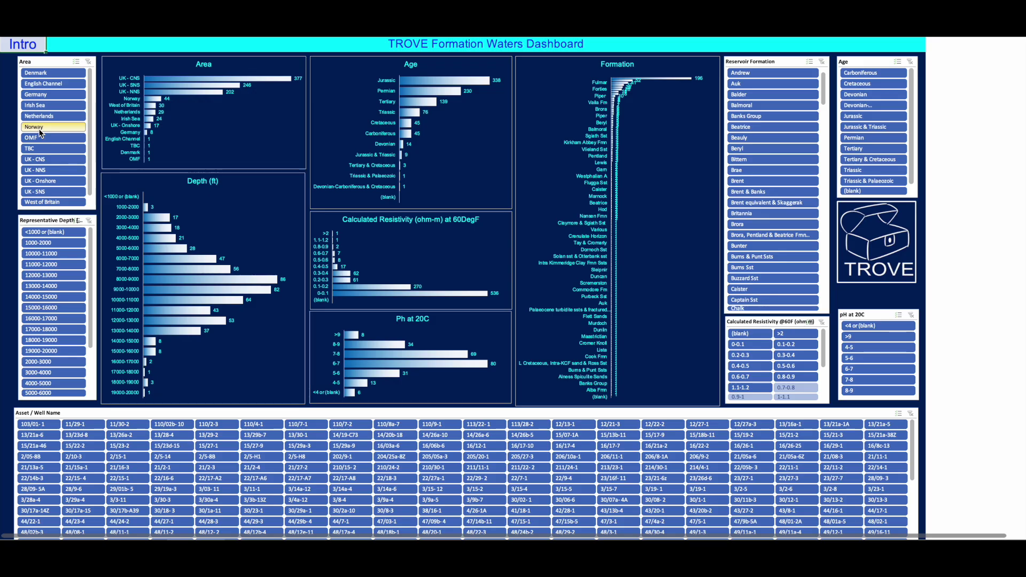
Step: Filter the dashboard charts to Norway with the Area slicer, then return to the TROVE intro menu
{"action": "left_click", "coordinate": [55, 126]}
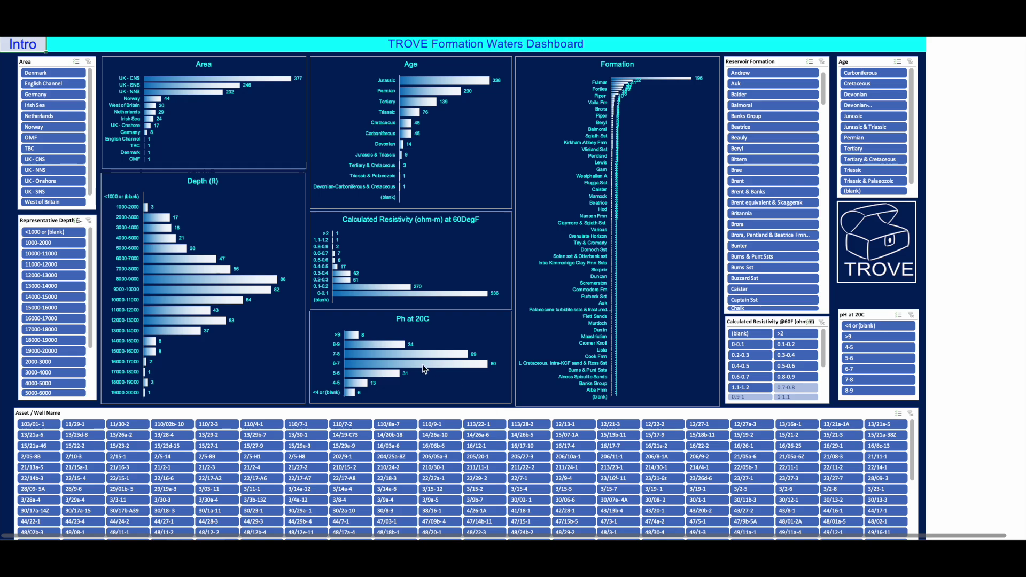
{"action": "mouse_move", "coordinate": [486, 374]}
{"action": "mouse_move", "coordinate": [383, 381]}
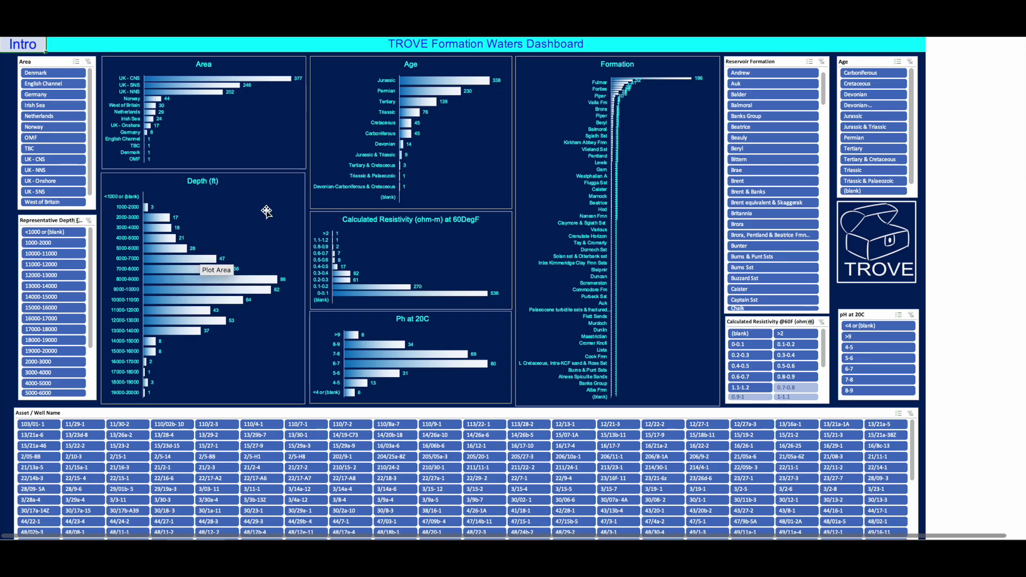
{"action": "left_click", "coordinate": [22, 44]}
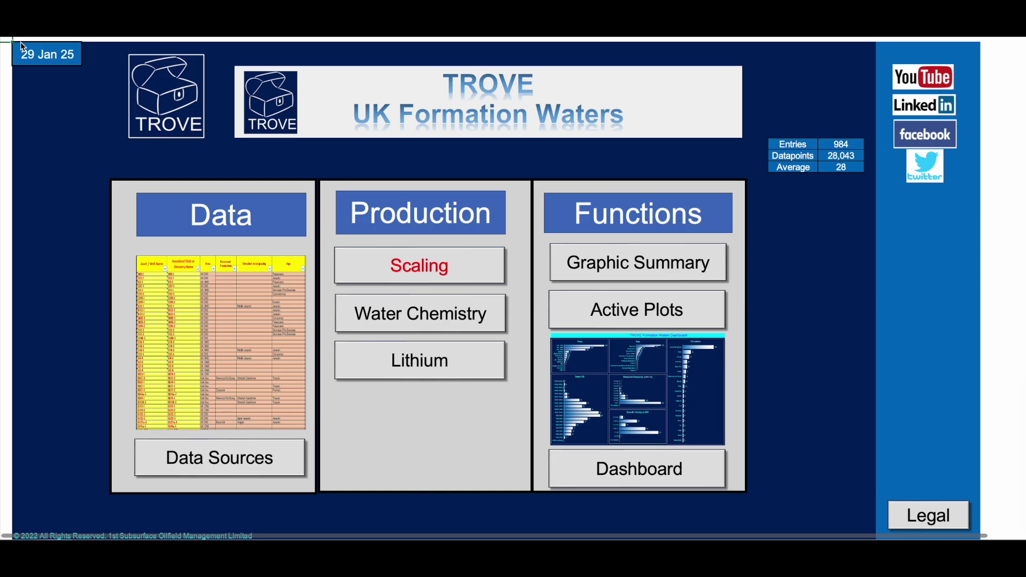
Step: Open the Formation Waters well data table from the Data thumbnail
{"action": "left_click", "coordinate": [219, 342]}
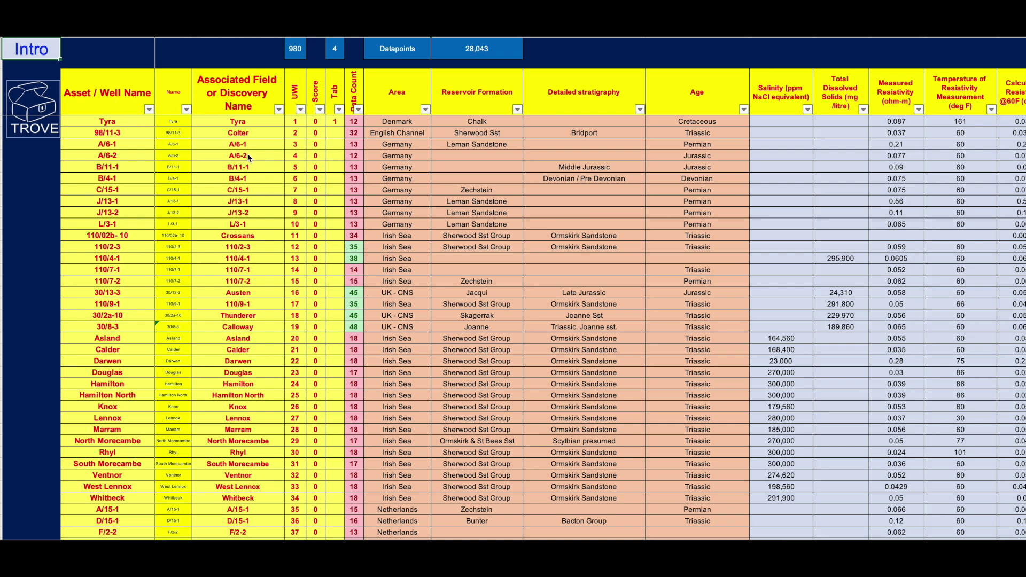
{"action": "scroll", "coordinate": [251, 161], "scroll_direction": "right", "scroll_amount": 3}
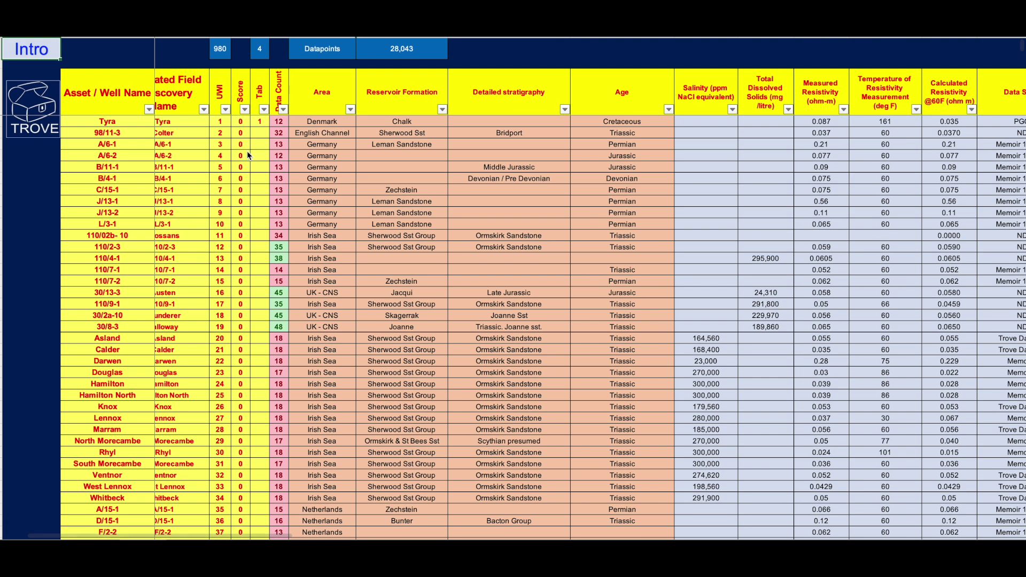
{"action": "scroll", "coordinate": [248, 155], "scroll_direction": "right", "scroll_amount": 5}
{"action": "scroll", "coordinate": [246, 155], "scroll_direction": "right", "scroll_amount": 1}
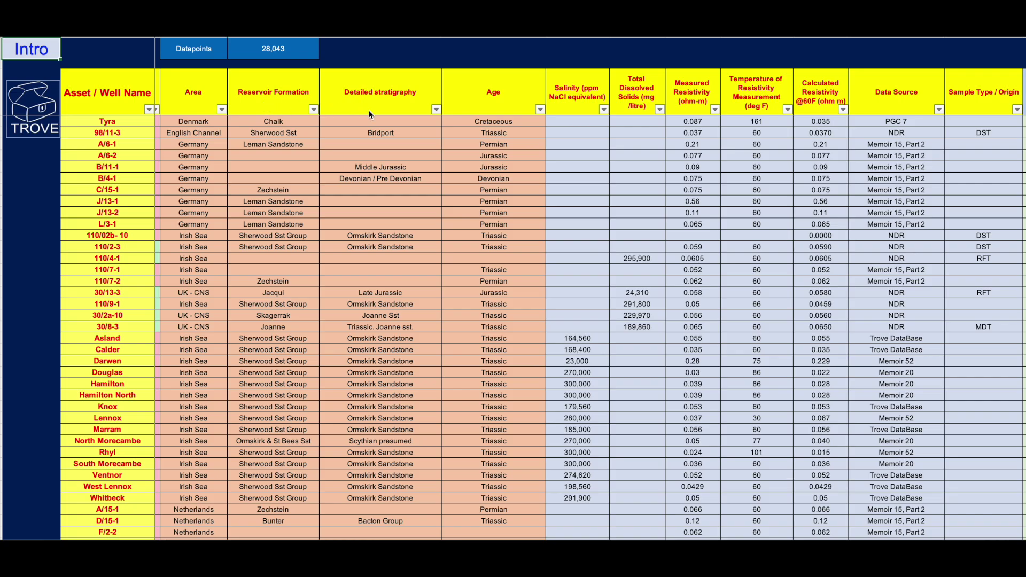
{"action": "scroll", "coordinate": [457, 130], "scroll_direction": "right", "scroll_amount": 8}
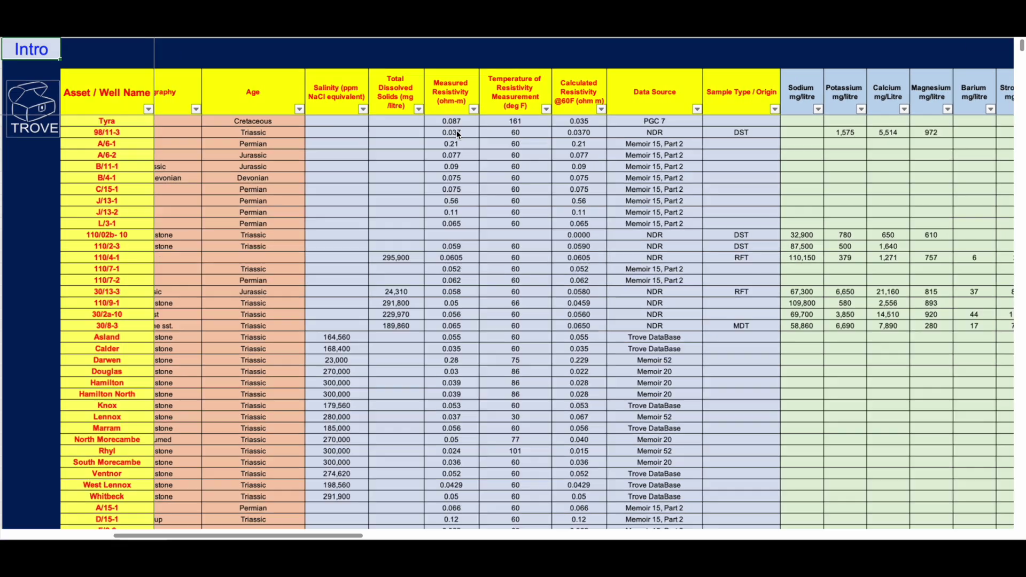
{"action": "scroll", "coordinate": [456, 131], "scroll_direction": "down", "scroll_amount": 3}
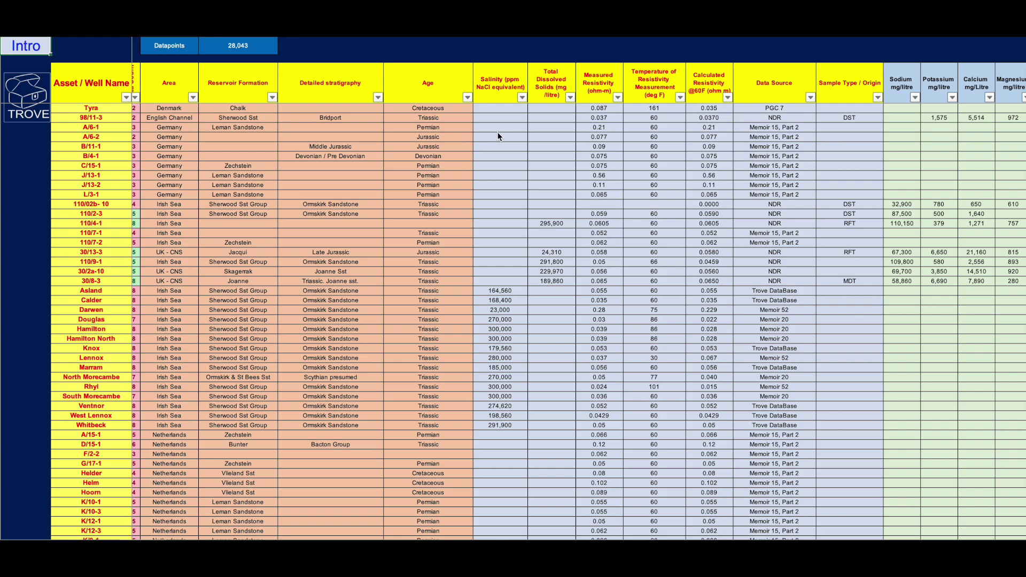
Step: Bring the ion concentration columns into view and open the Sodium mg/litre filter options
{"action": "scroll", "coordinate": [511, 139], "scroll_direction": "right", "scroll_amount": 3}
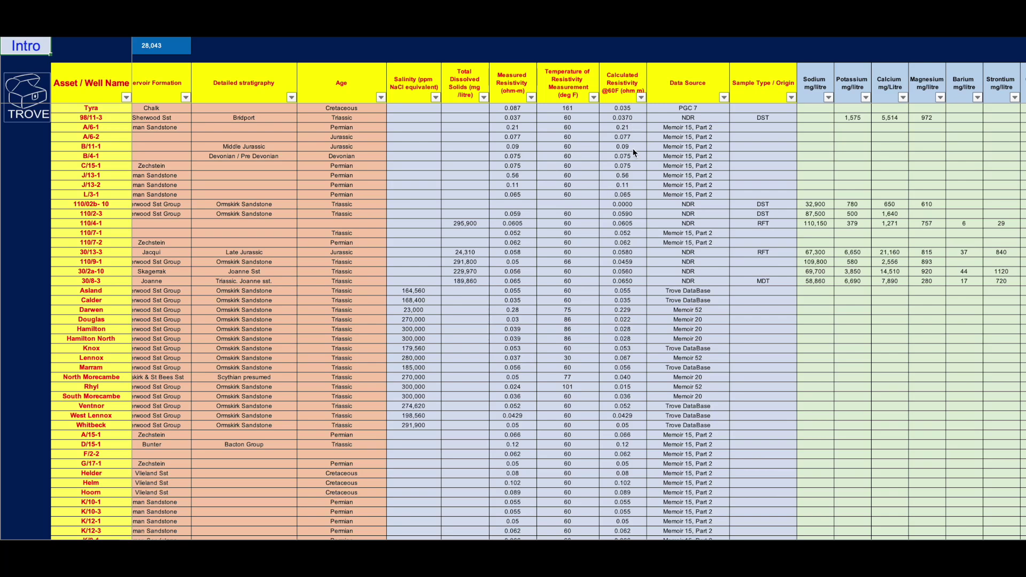
{"action": "scroll", "coordinate": [631, 176], "scroll_direction": "right", "scroll_amount": 2}
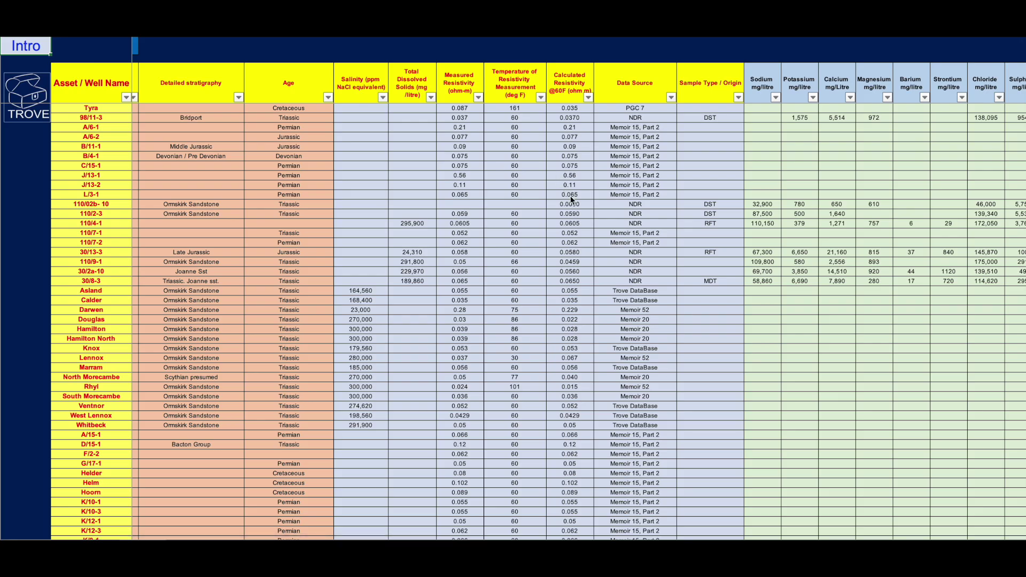
{"action": "scroll", "coordinate": [636, 121], "scroll_direction": "right", "scroll_amount": 1}
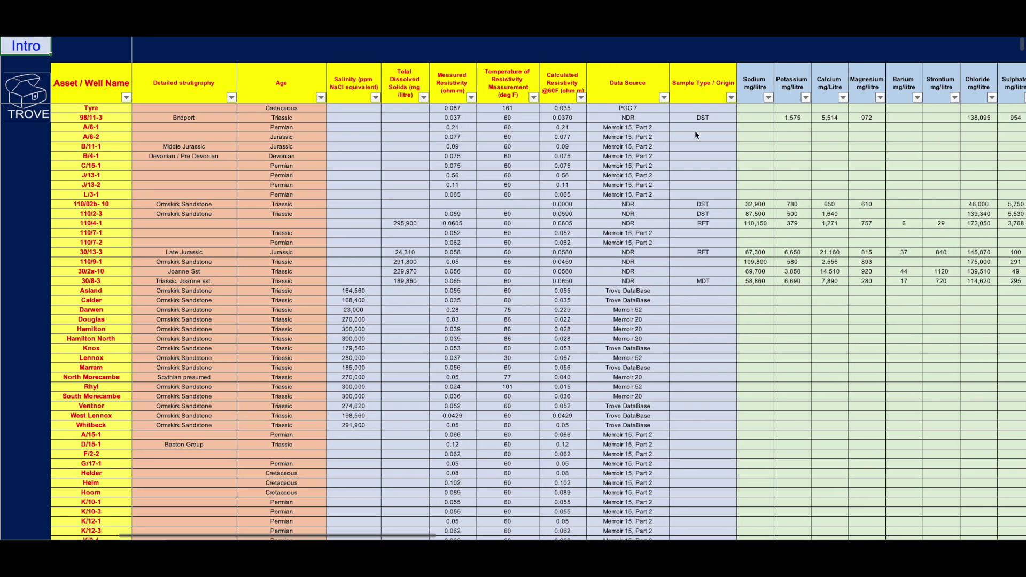
{"action": "scroll", "coordinate": [703, 160], "scroll_direction": "right", "scroll_amount": 5}
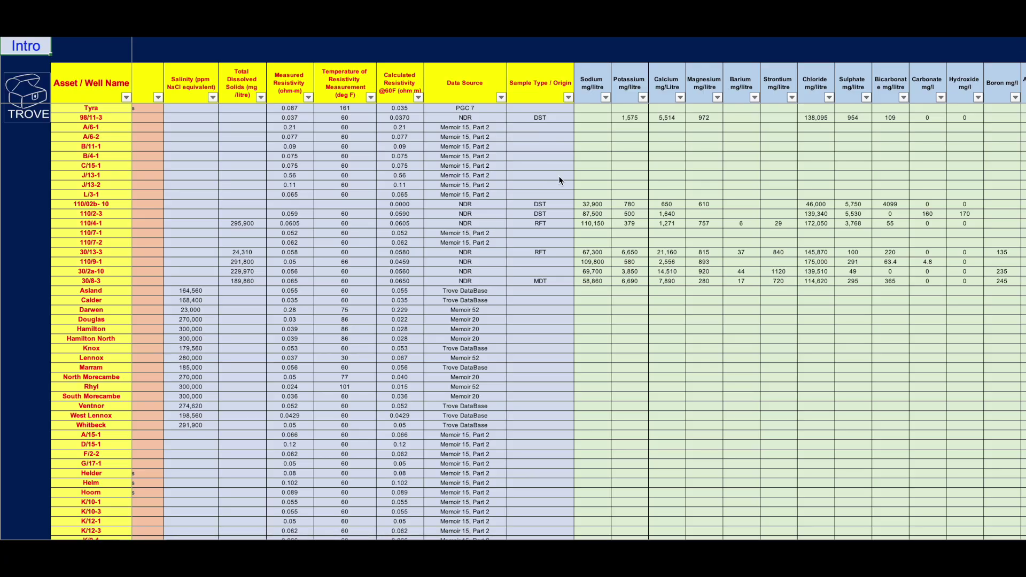
{"action": "scroll", "coordinate": [591, 166], "scroll_direction": "right", "scroll_amount": 6}
{"action": "scroll", "coordinate": [591, 170], "scroll_direction": "right", "scroll_amount": 3}
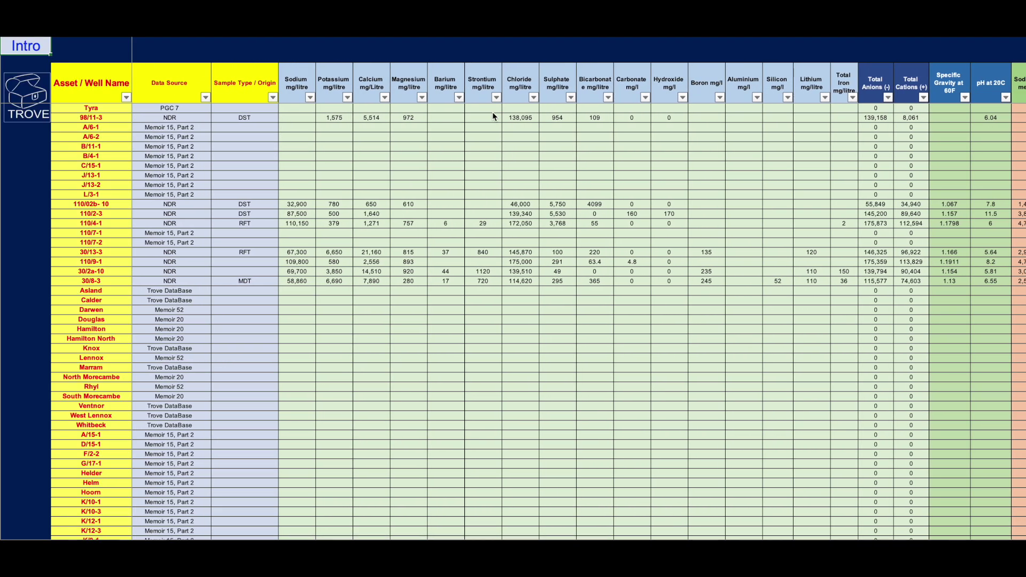
{"action": "left_click", "coordinate": [310, 98]}
{"action": "scroll", "coordinate": [395, 264], "scroll_direction": "down", "scroll_amount": 10}
{"action": "scroll", "coordinate": [394, 262], "scroll_direction": "down", "scroll_amount": 15}
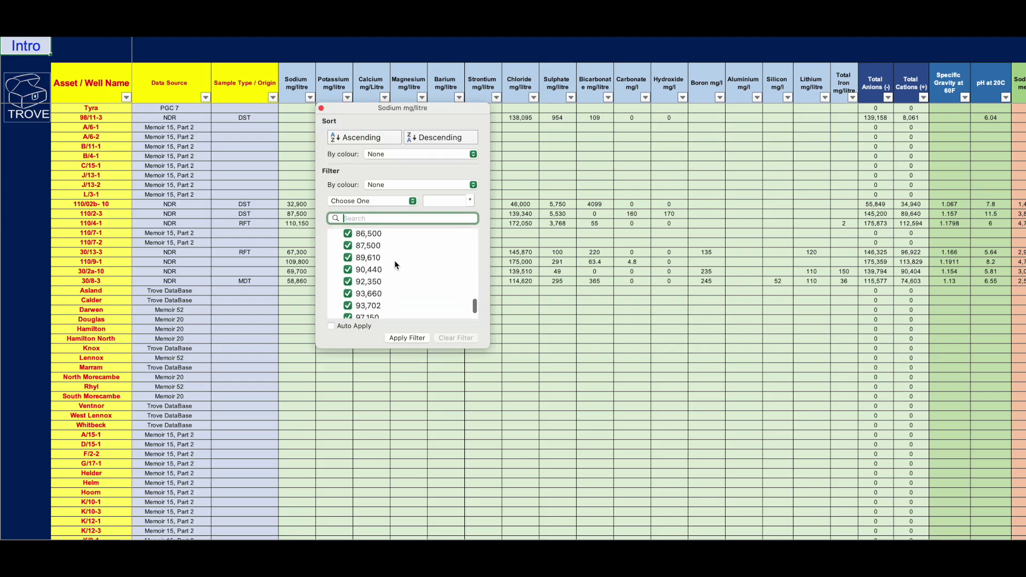
{"action": "left_click", "coordinate": [348, 308]}
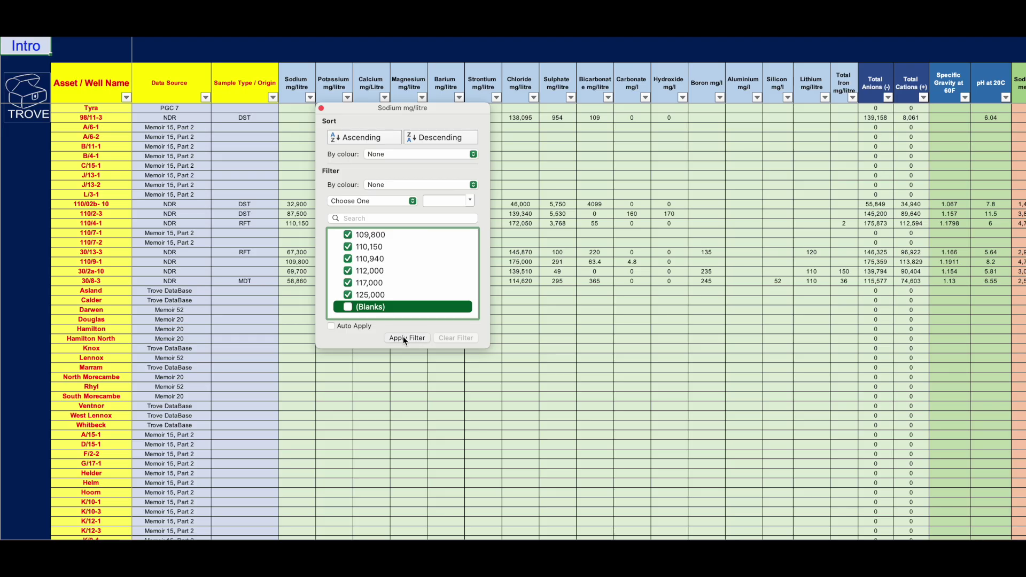
{"action": "left_click", "coordinate": [405, 338]}
{"action": "left_click", "coordinate": [502, 422]}
{"action": "scroll", "coordinate": [389, 225], "scroll_direction": "left", "scroll_amount": 2}
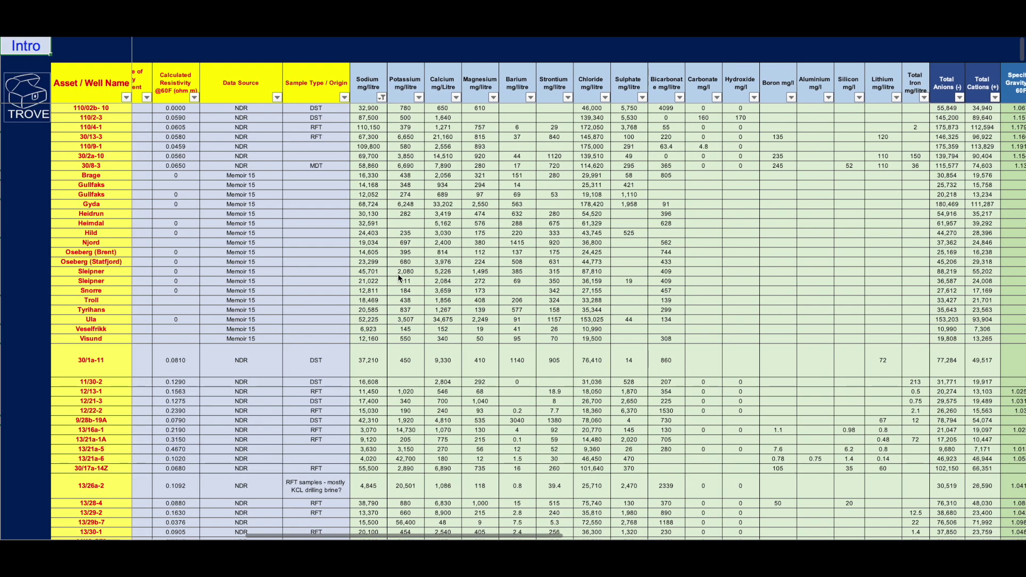
{"action": "scroll", "coordinate": [389, 225], "scroll_direction": "down", "scroll_amount": 3}
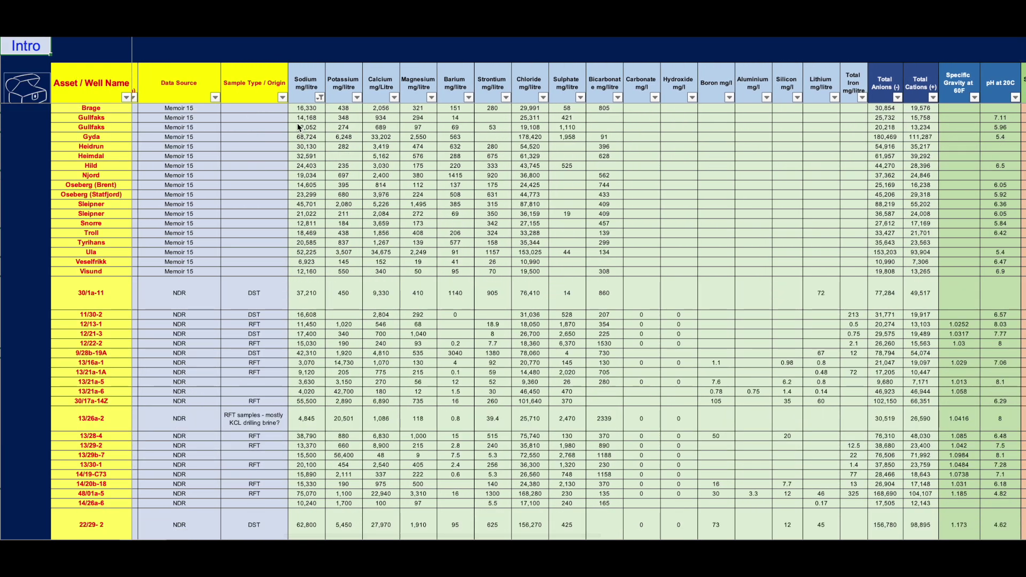
{"action": "scroll", "coordinate": [308, 346], "scroll_direction": "down", "scroll_amount": 10}
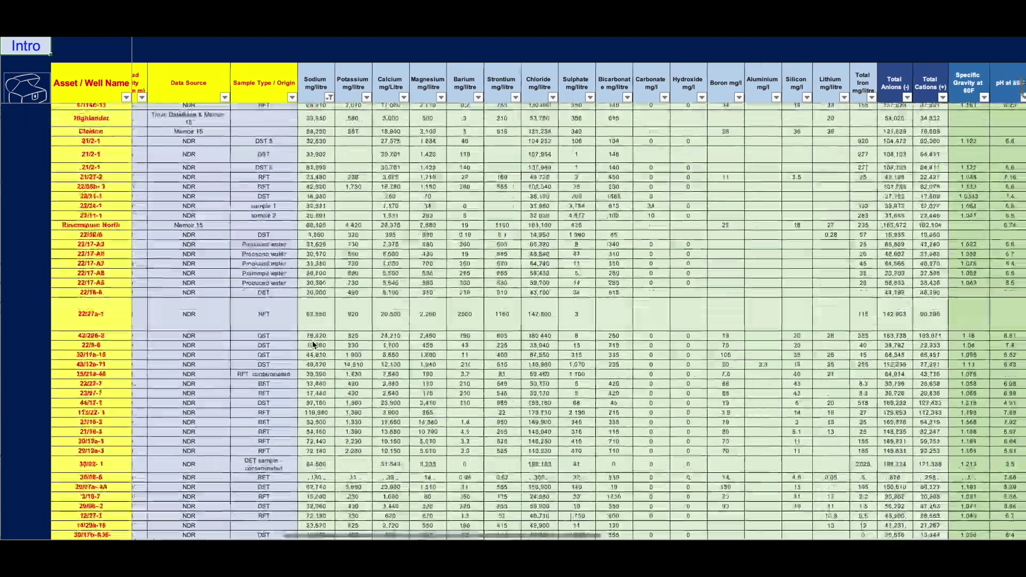
{"action": "scroll", "coordinate": [314, 344], "scroll_direction": "down", "scroll_amount": 15}
{"action": "scroll", "coordinate": [313, 344], "scroll_direction": "right", "scroll_amount": 1}
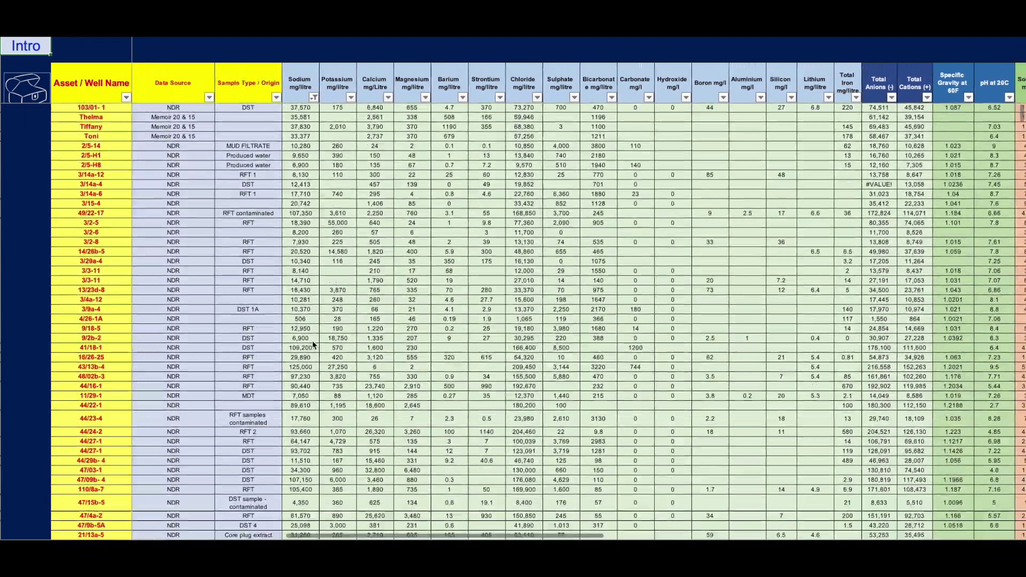
{"action": "scroll", "coordinate": [312, 341], "scroll_direction": "down", "scroll_amount": 15}
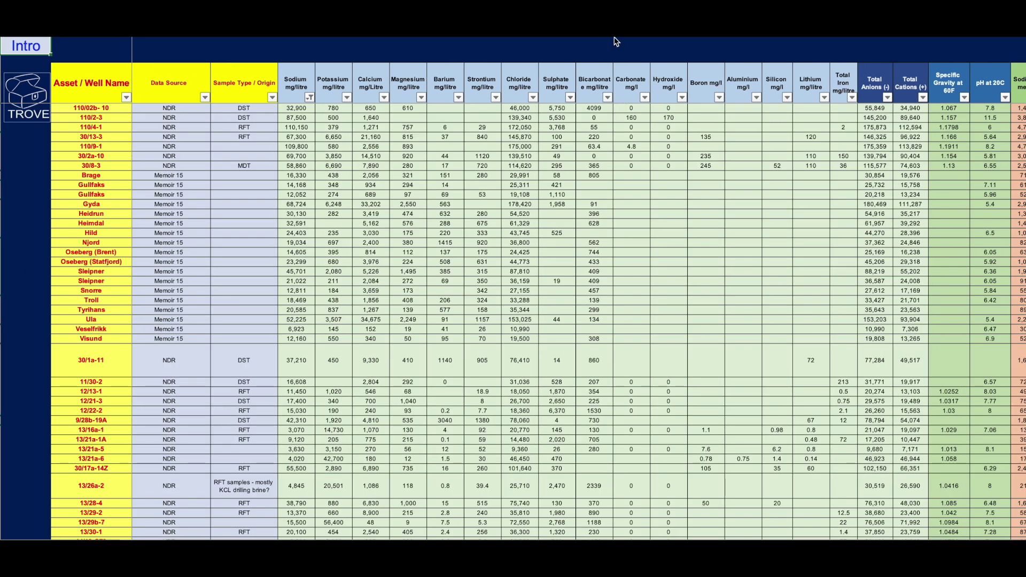
{"action": "scroll", "coordinate": [712, 205], "scroll_direction": "right", "scroll_amount": 5}
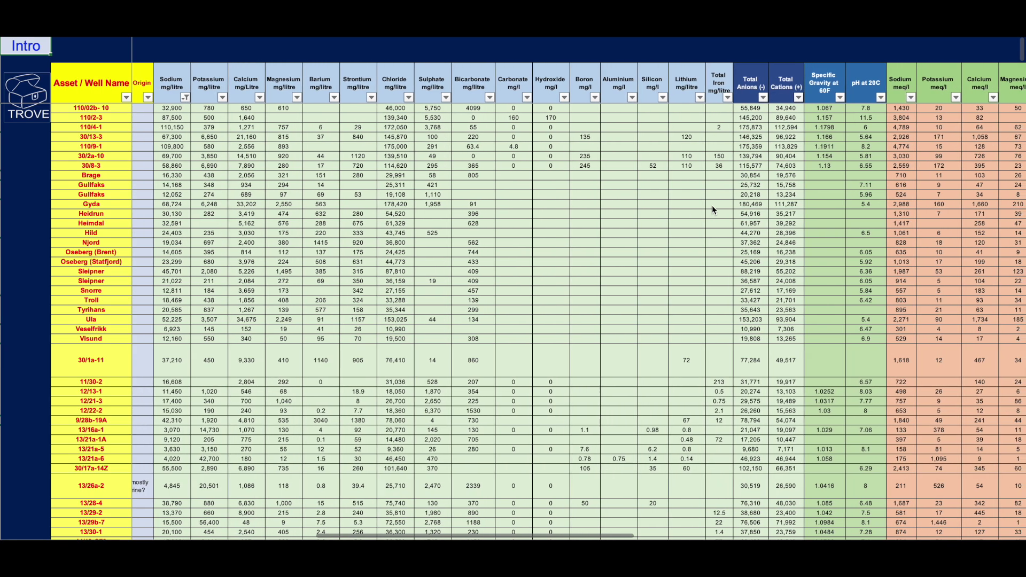
{"action": "scroll", "coordinate": [662, 181], "scroll_direction": "right", "scroll_amount": 3}
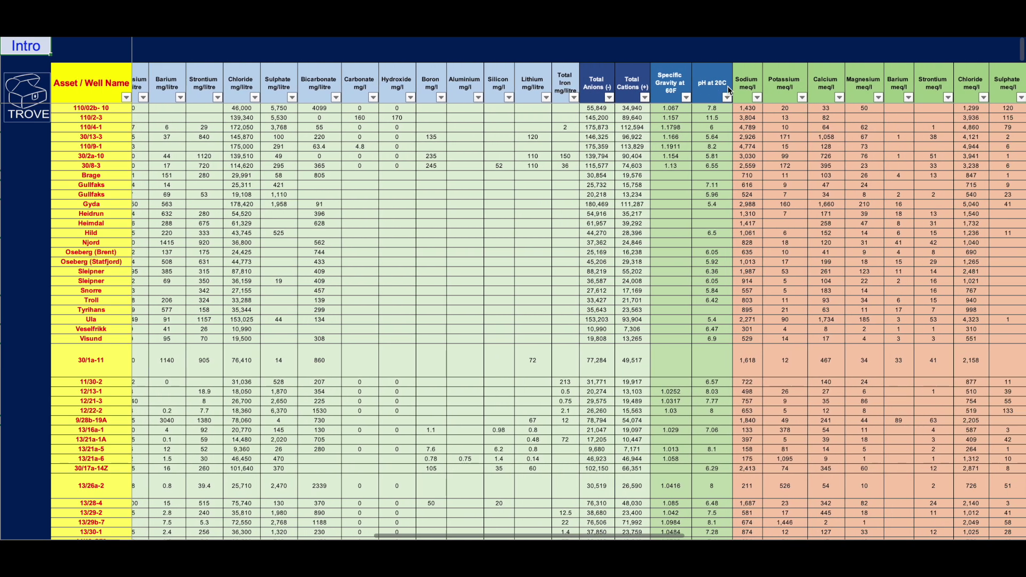
{"action": "scroll", "coordinate": [804, 205], "scroll_direction": "right", "scroll_amount": 3}
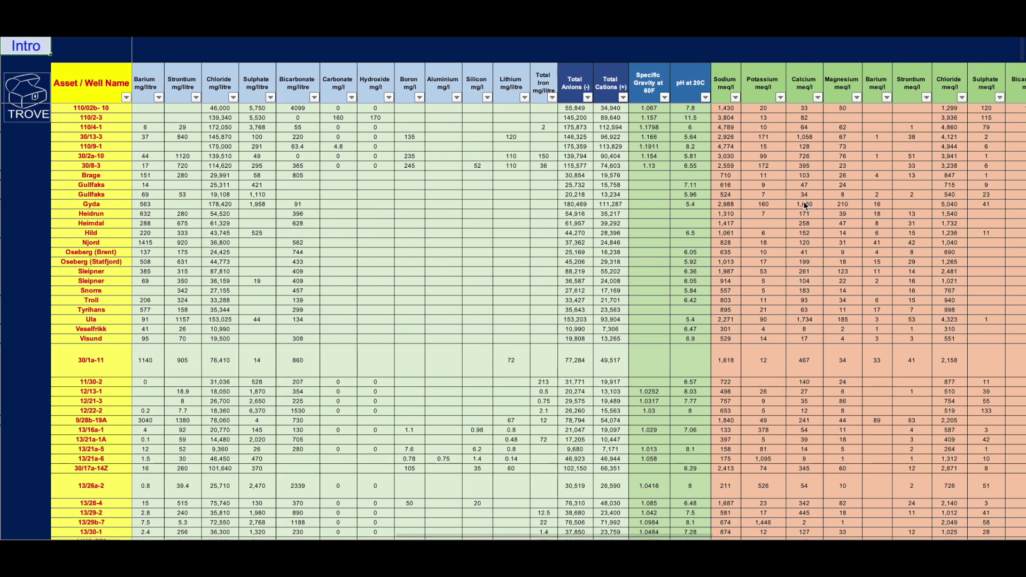
{"action": "scroll", "coordinate": [542, 170], "scroll_direction": "right", "scroll_amount": 3}
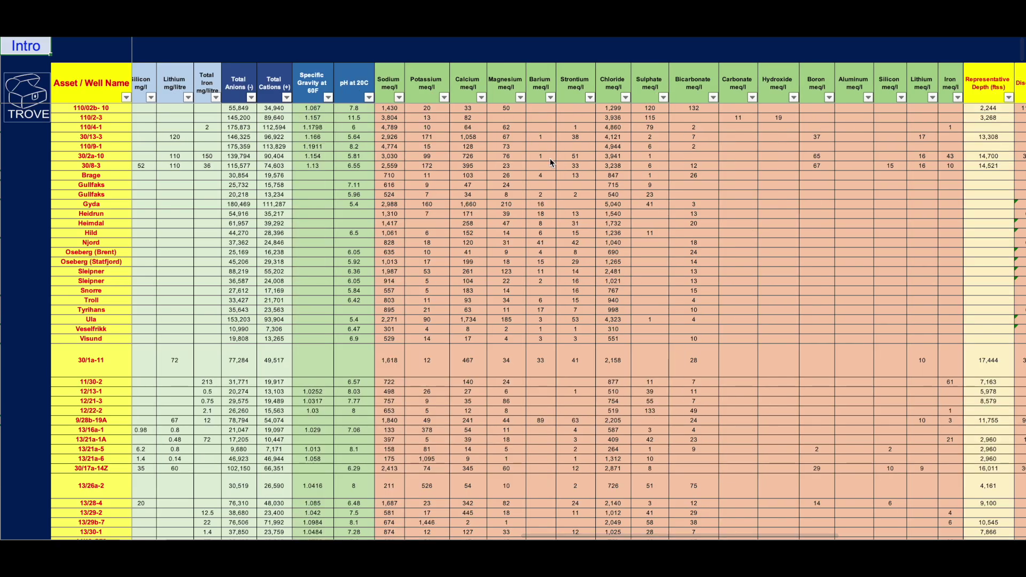
{"action": "scroll", "coordinate": [551, 163], "scroll_direction": "right", "scroll_amount": 2}
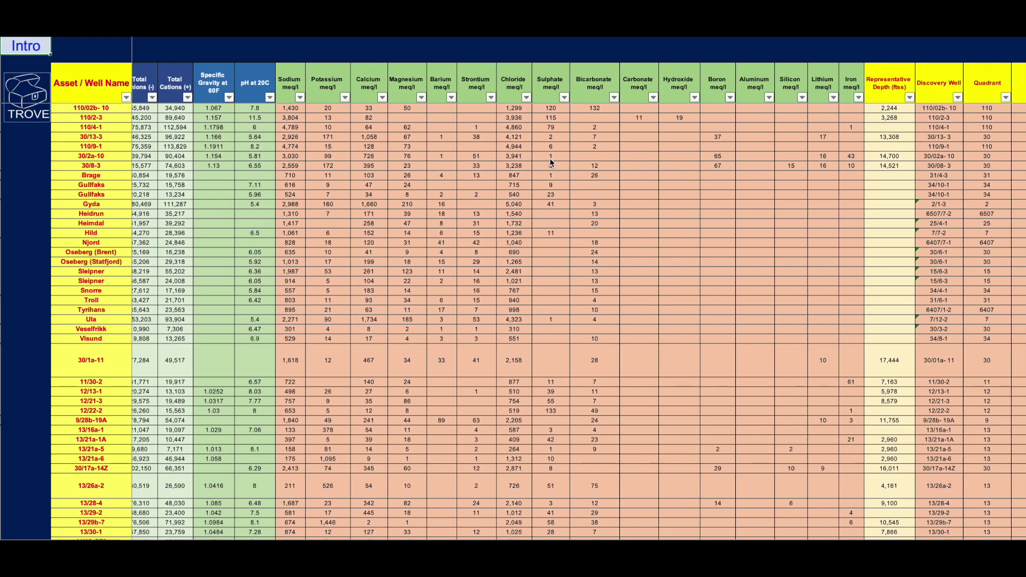
{"action": "scroll", "coordinate": [551, 162], "scroll_direction": "right", "scroll_amount": 5}
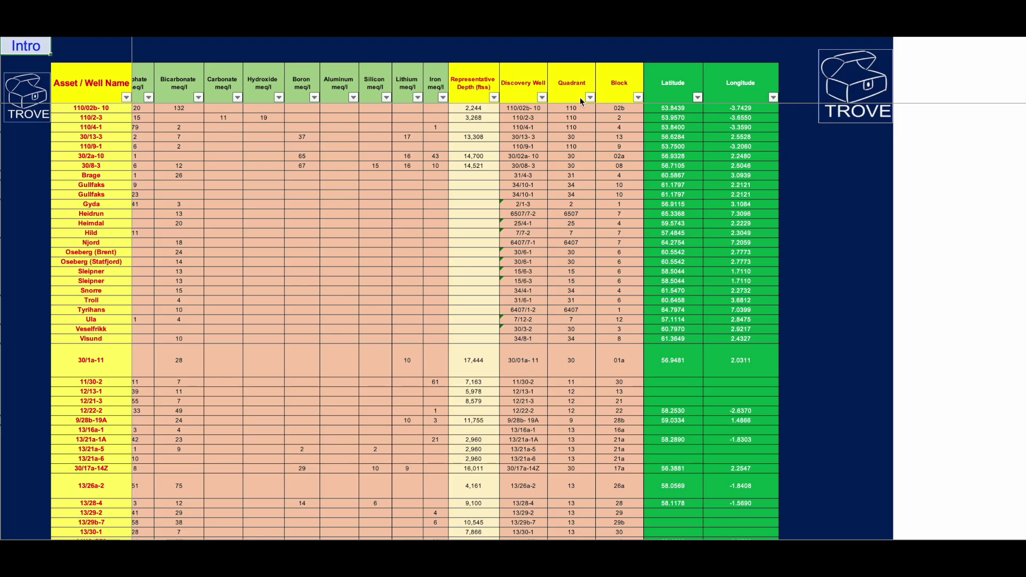
{"action": "scroll", "coordinate": [678, 195], "scroll_direction": "left", "scroll_amount": 1}
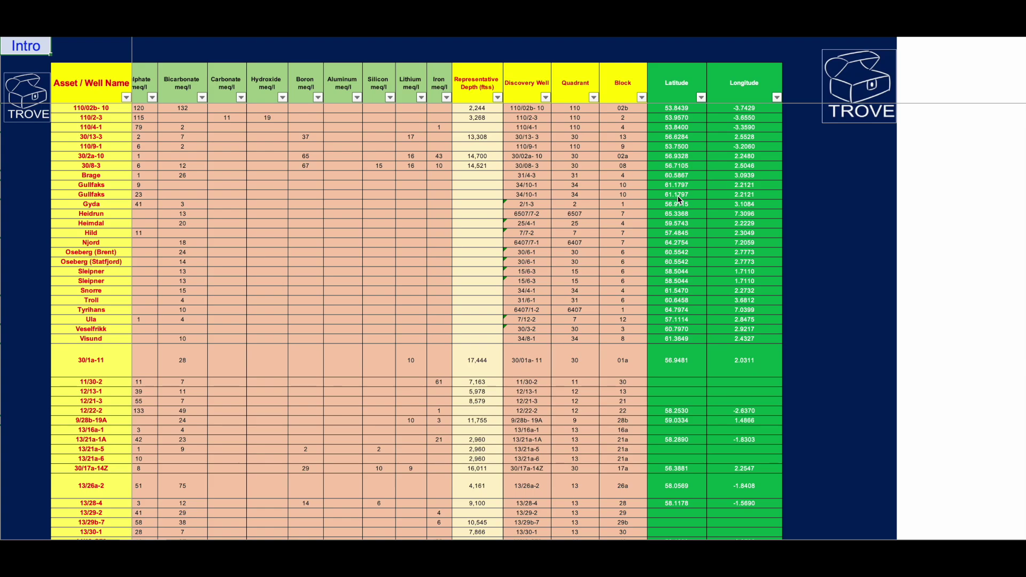
{"action": "scroll", "coordinate": [396, 212], "scroll_direction": "left", "scroll_amount": 10}
{"action": "scroll", "coordinate": [396, 213], "scroll_direction": "left", "scroll_amount": 15}
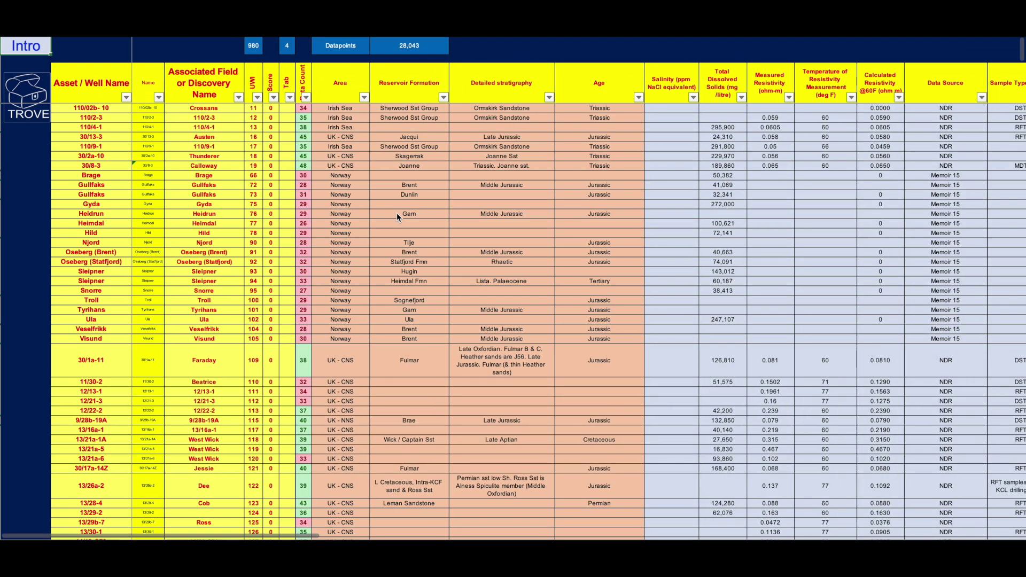
{"action": "left_click", "coordinate": [21, 47]}
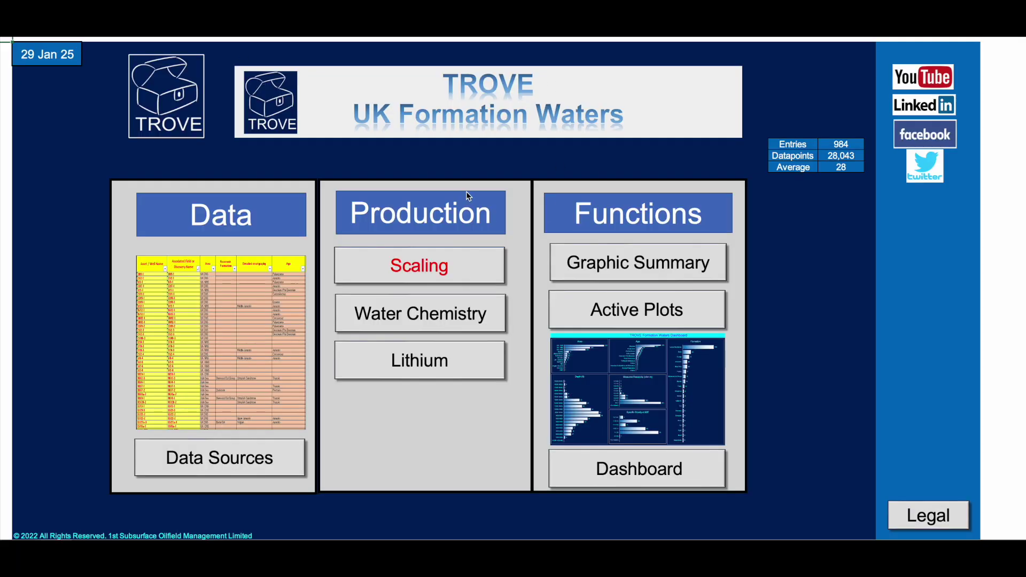
Step: Open the Active Plots sheet with its scatter plots and chloride, lithium and Rw@60 UK maps
{"action": "left_click", "coordinate": [631, 310]}
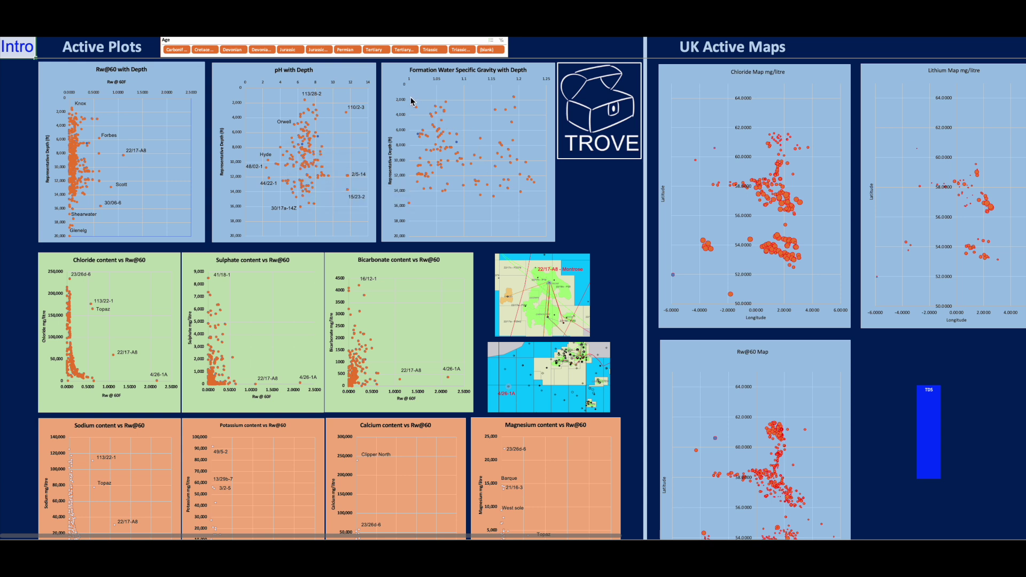
{"action": "mouse_move", "coordinate": [473, 170]}
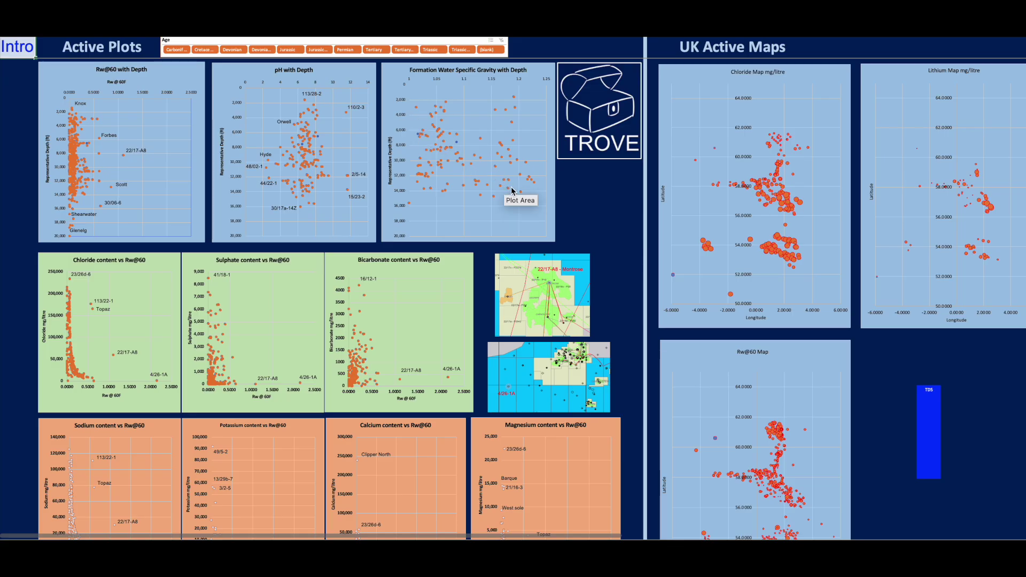
{"action": "scroll", "coordinate": [339, 318], "scroll_direction": "down", "scroll_amount": 2}
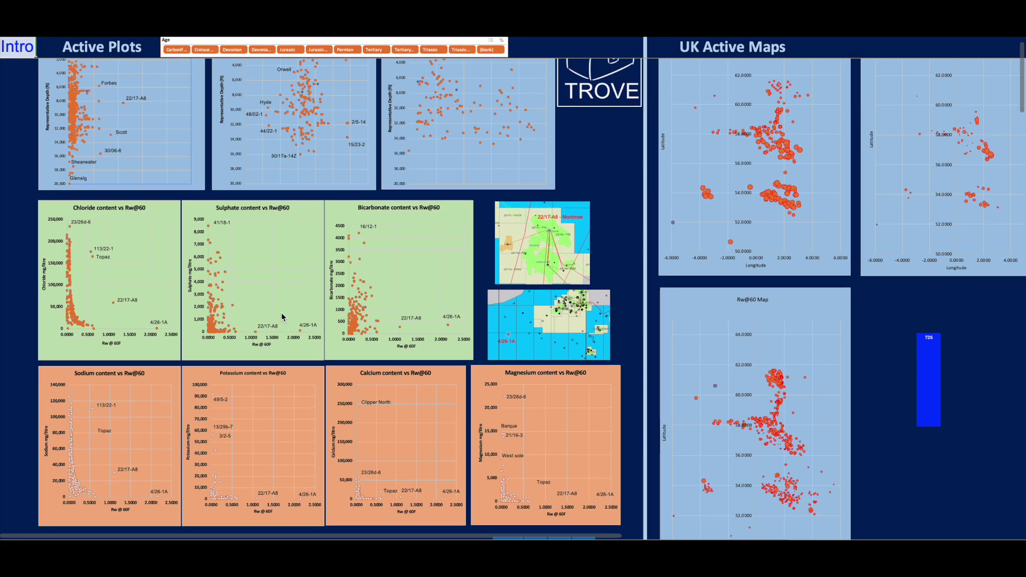
{"action": "scroll", "coordinate": [392, 262], "scroll_direction": "down", "scroll_amount": 6}
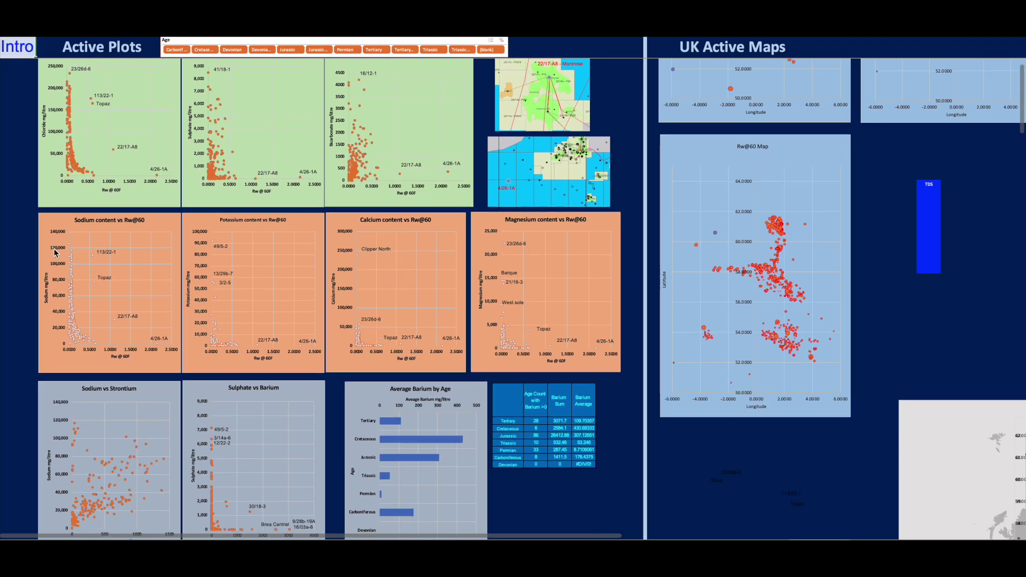
{"action": "scroll", "coordinate": [294, 257], "scroll_direction": "down", "scroll_amount": 8}
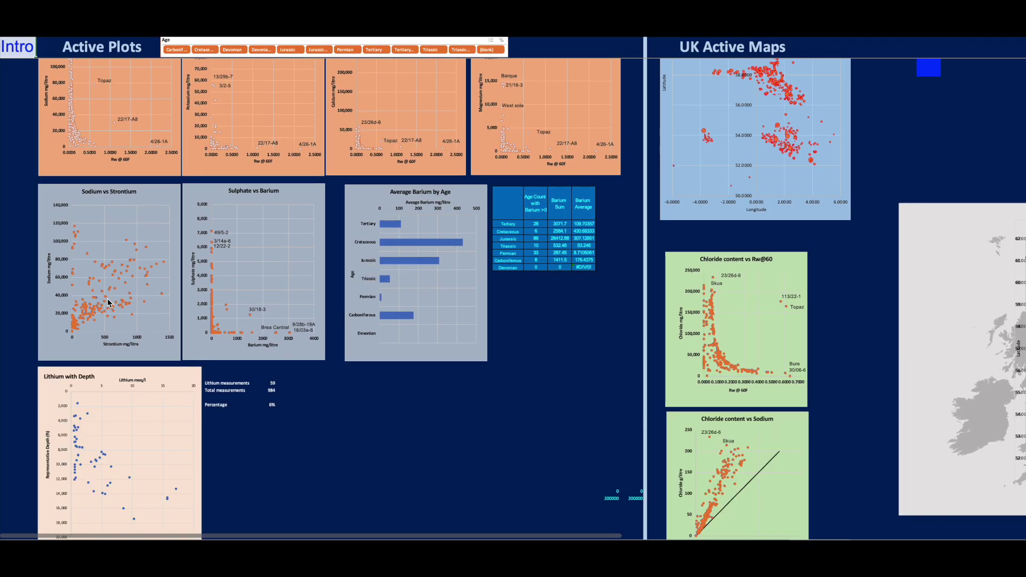
{"action": "scroll", "coordinate": [110, 302], "scroll_direction": "down", "scroll_amount": 2}
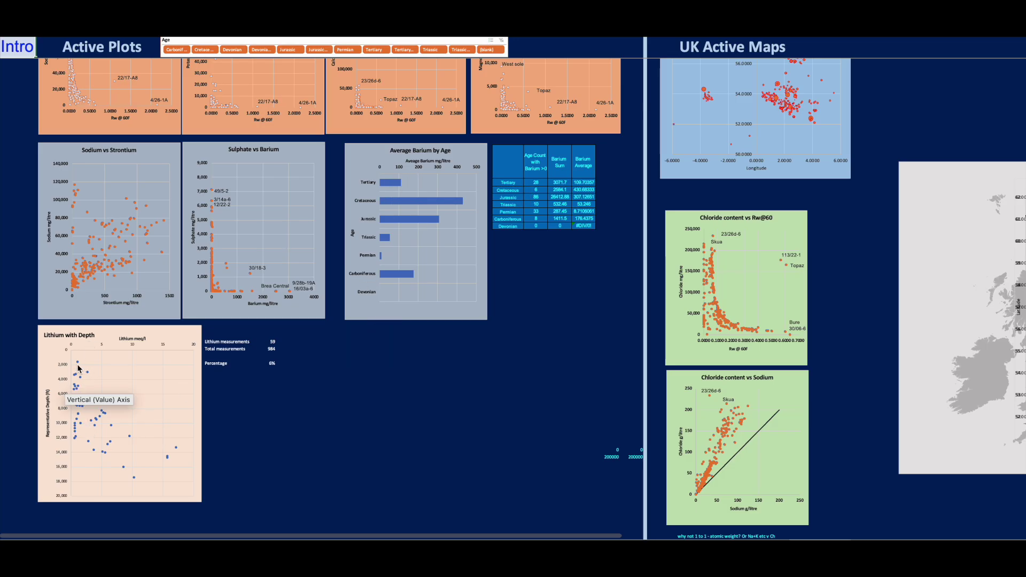
{"action": "mouse_move", "coordinate": [94, 440]}
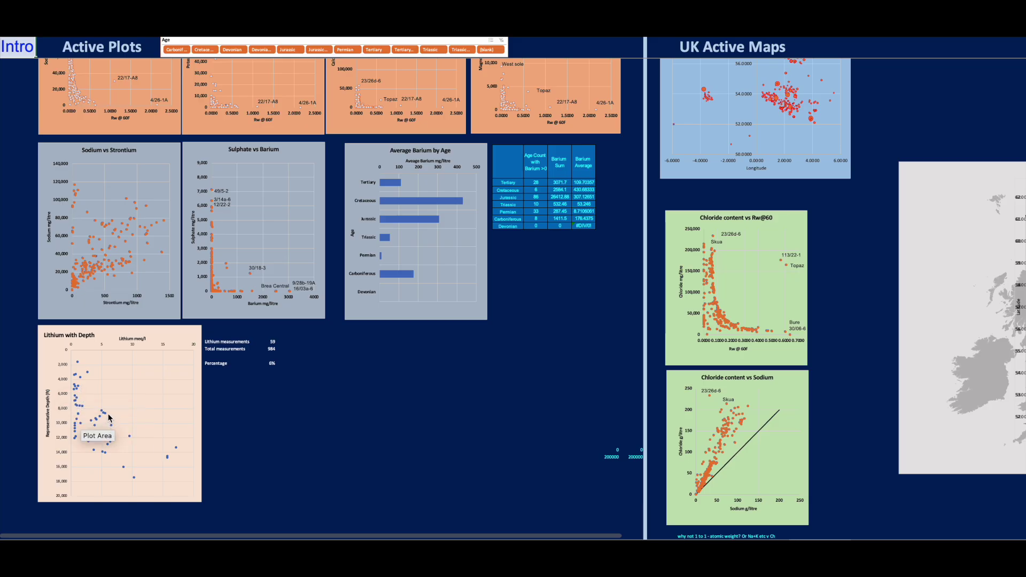
{"action": "mouse_move", "coordinate": [109, 417]}
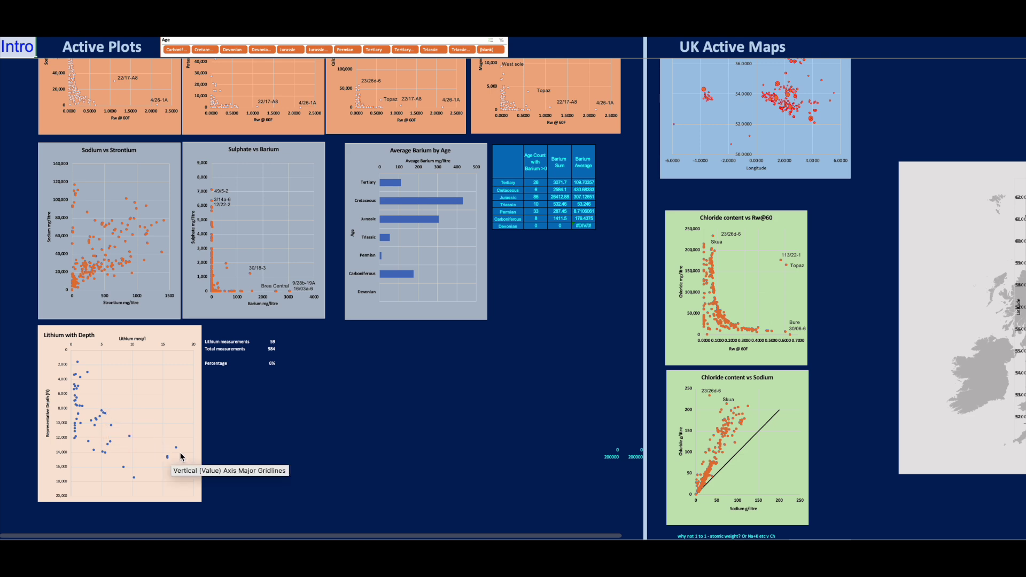
{"action": "scroll", "coordinate": [367, 374], "scroll_direction": "up", "scroll_amount": 10}
{"action": "scroll", "coordinate": [366, 374], "scroll_direction": "right", "scroll_amount": 5}
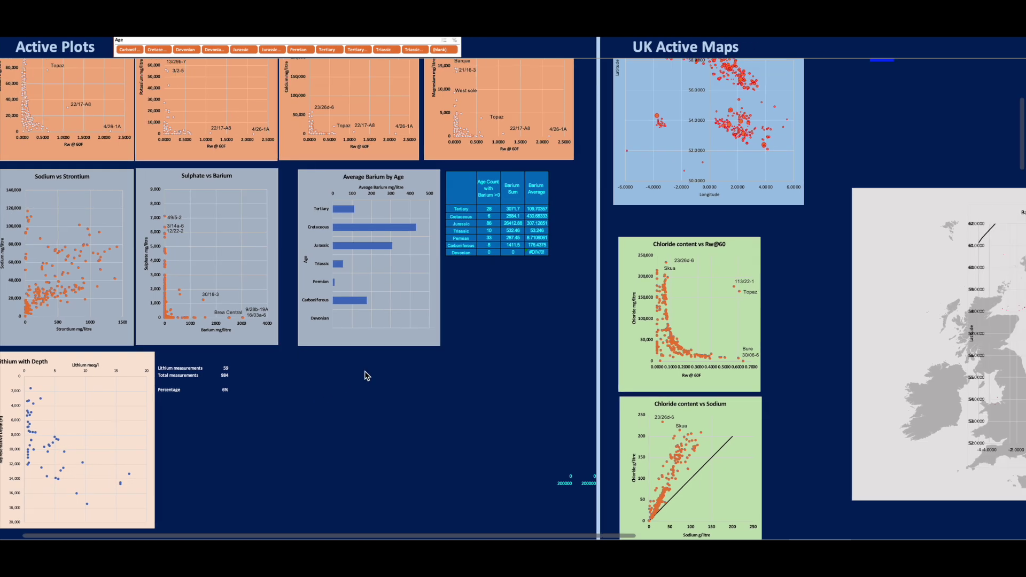
{"action": "scroll", "coordinate": [367, 376], "scroll_direction": "right", "scroll_amount": 3}
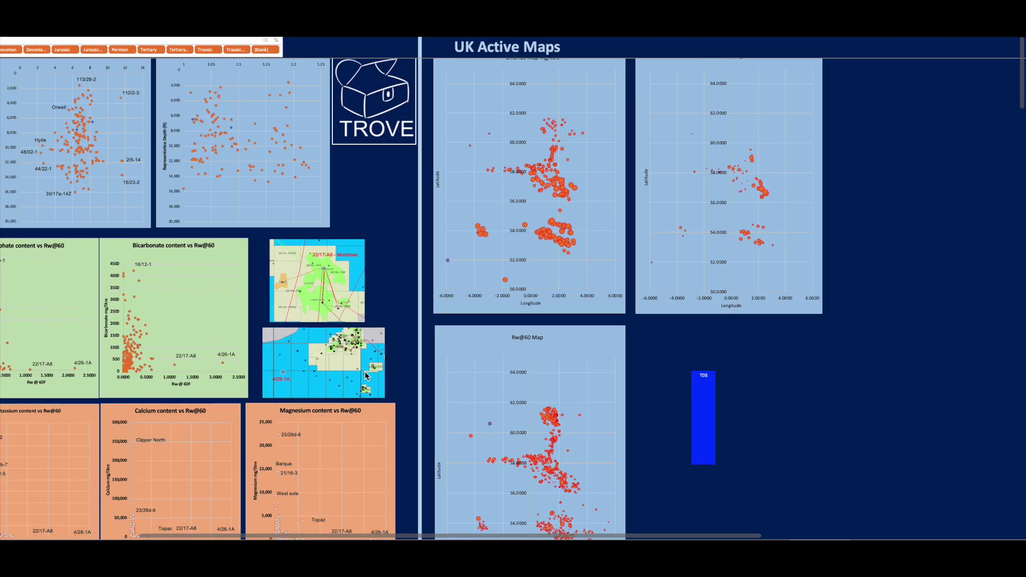
{"action": "scroll", "coordinate": [367, 376], "scroll_direction": "down", "scroll_amount": 1}
{"action": "scroll", "coordinate": [365, 372], "scroll_direction": "down", "scroll_amount": 1}
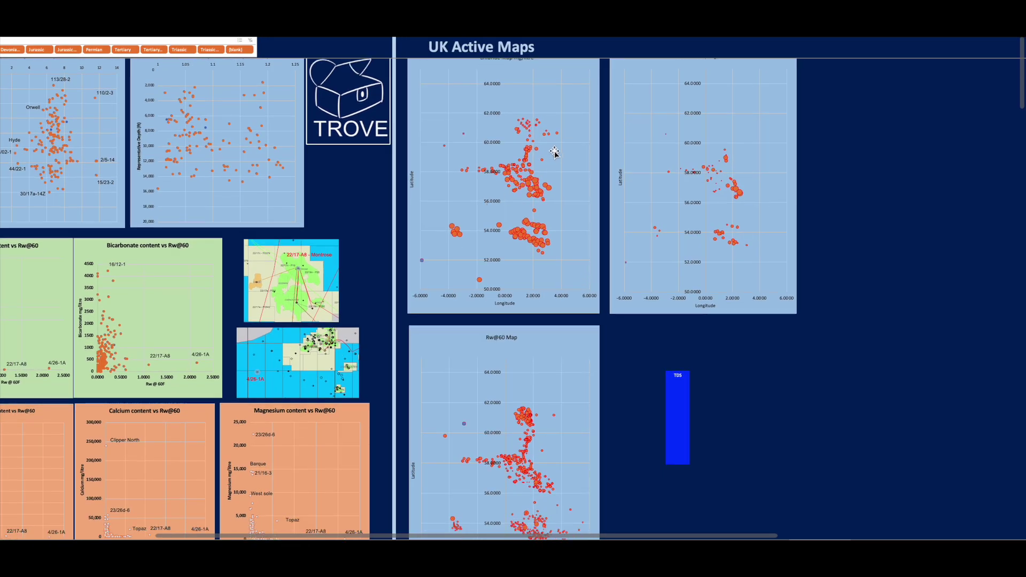